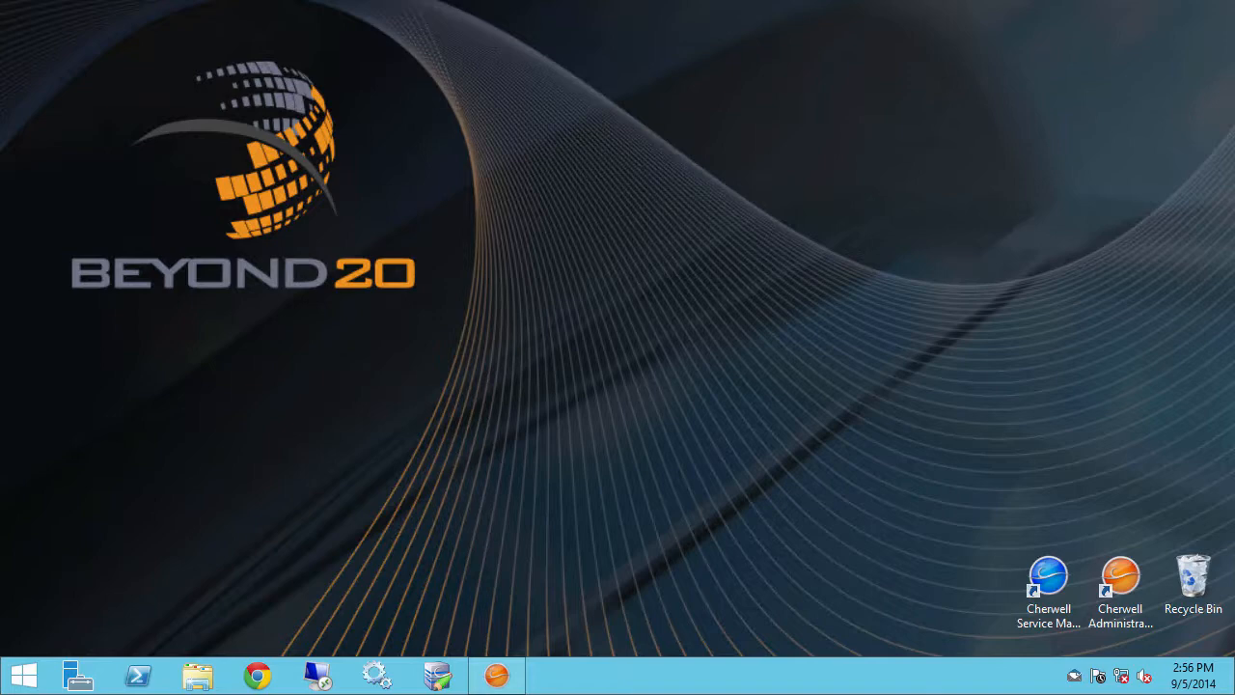
- List the existing automation processes sorted by Business Object
{"action": "left_click", "coordinate": [496, 677]}
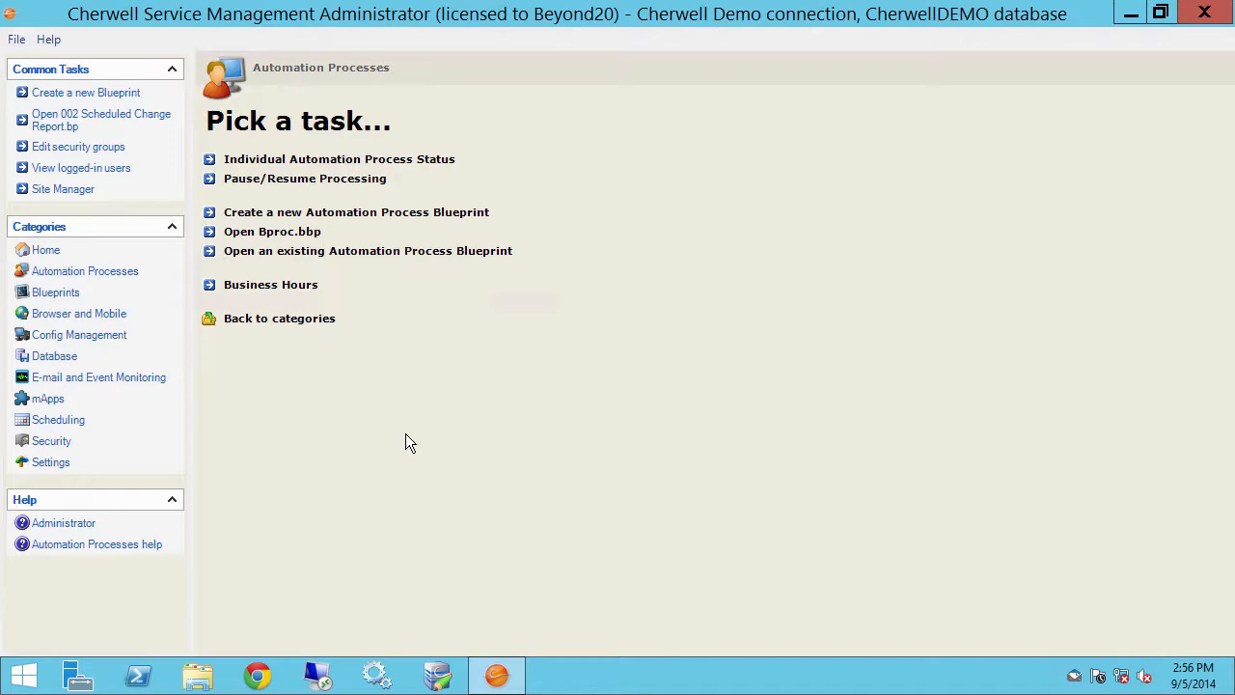
{"action": "left_click", "coordinate": [360, 220]}
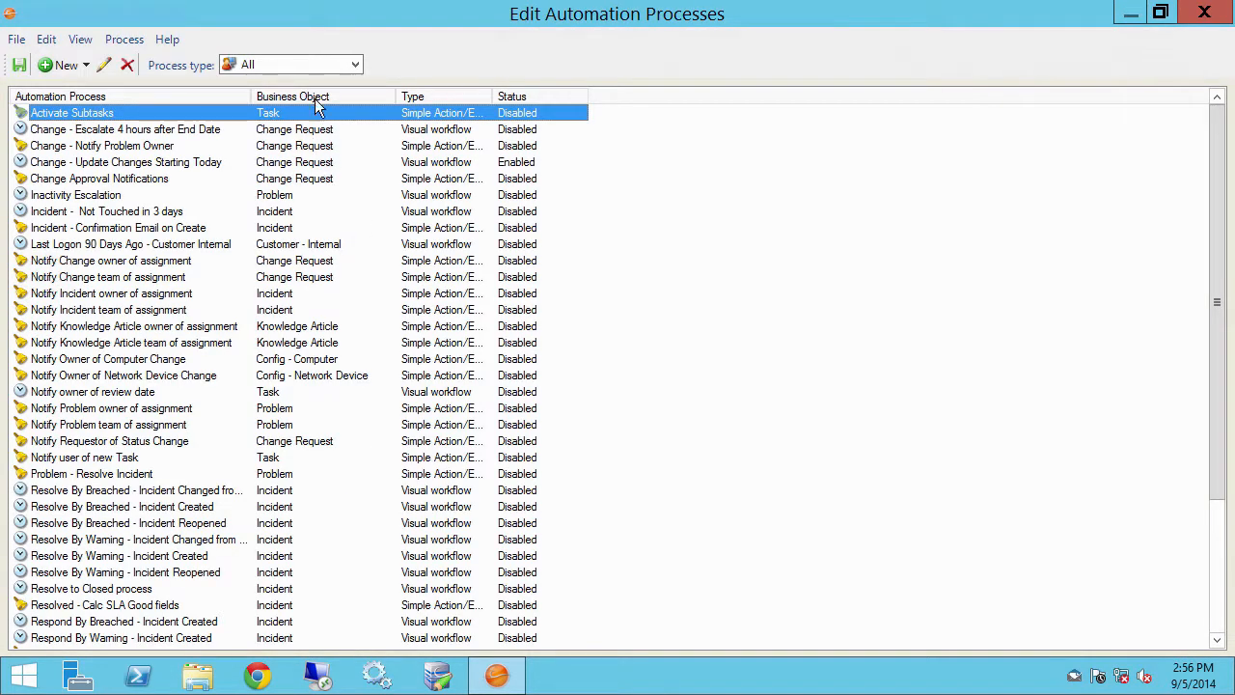
{"action": "left_click", "coordinate": [316, 97]}
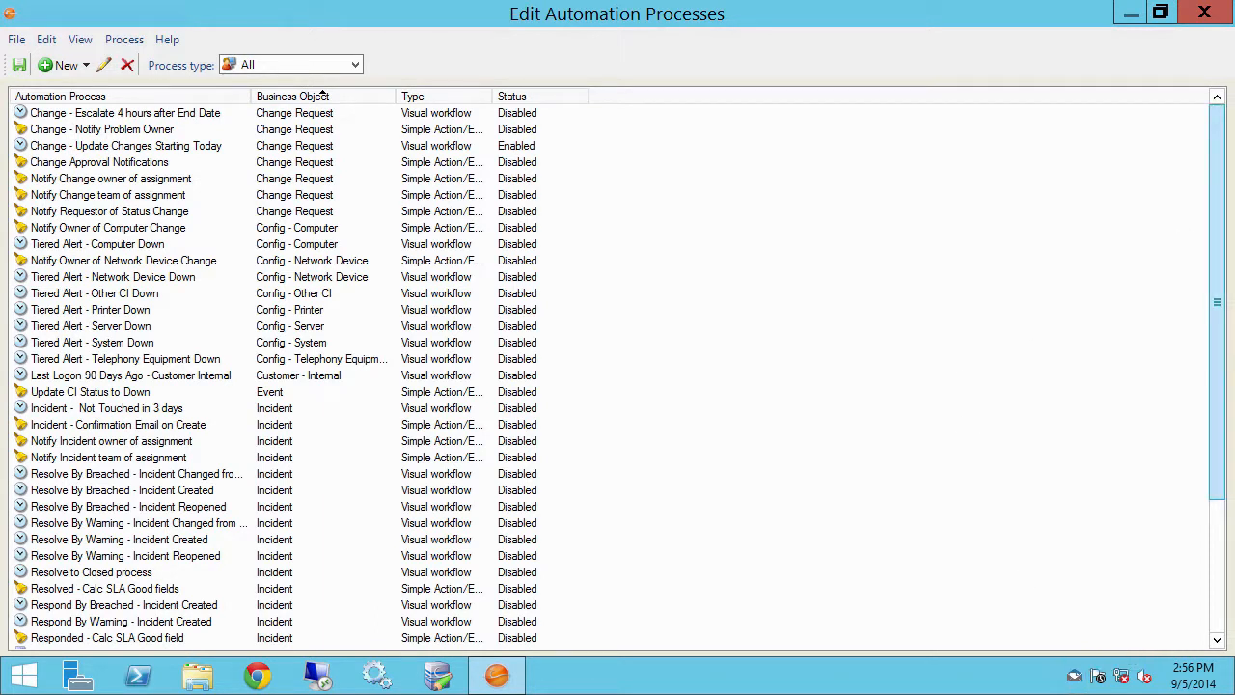
- Edit the Respond By Breached - Incident Created process in the workflow designer
{"action": "left_click", "coordinate": [153, 608]}
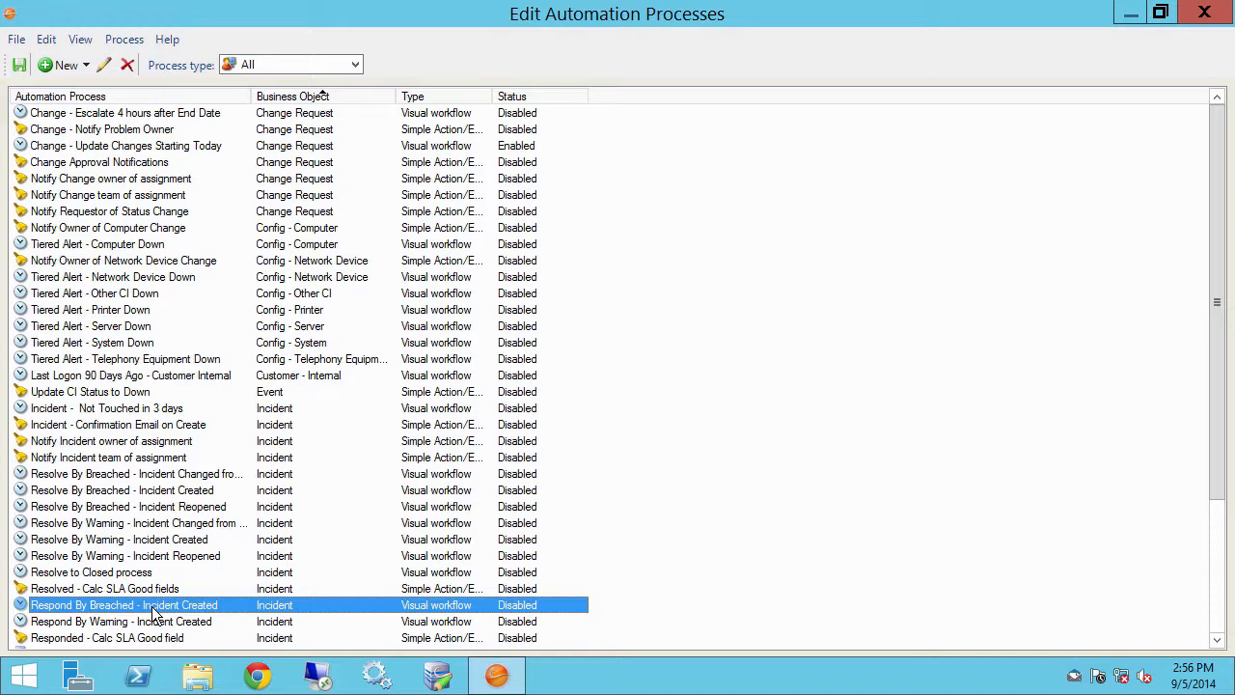
{"action": "right_click", "coordinate": [151, 613]}
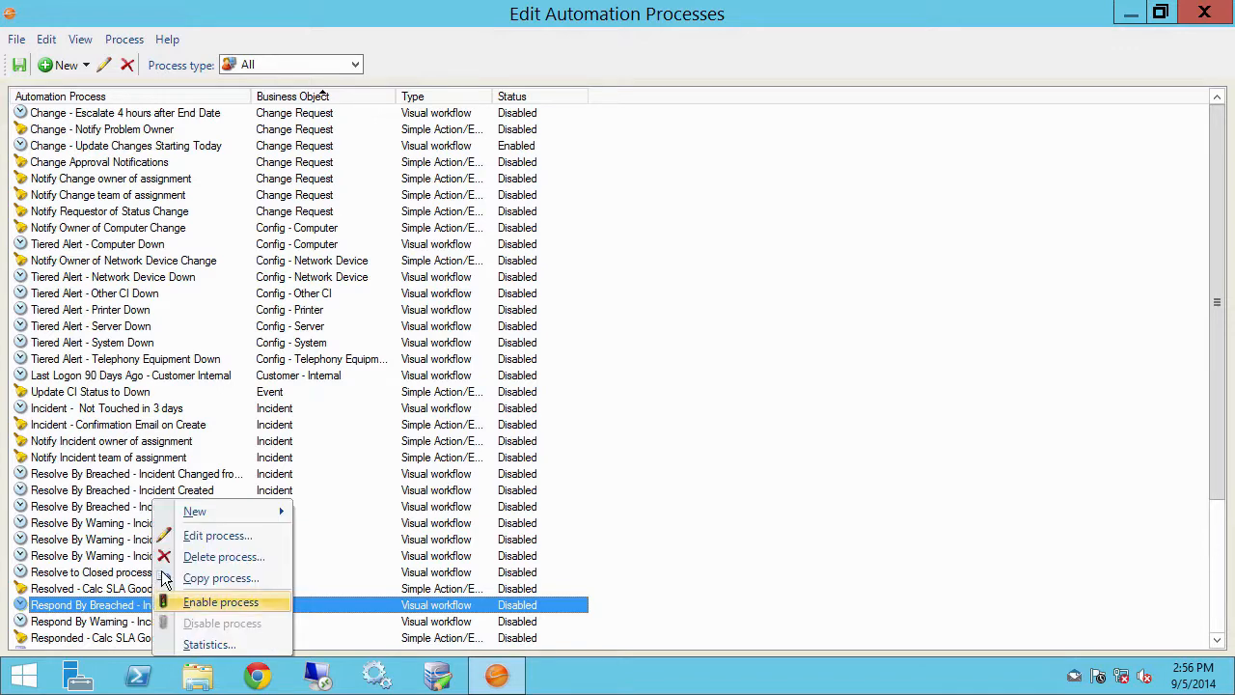
{"action": "left_click", "coordinate": [193, 535]}
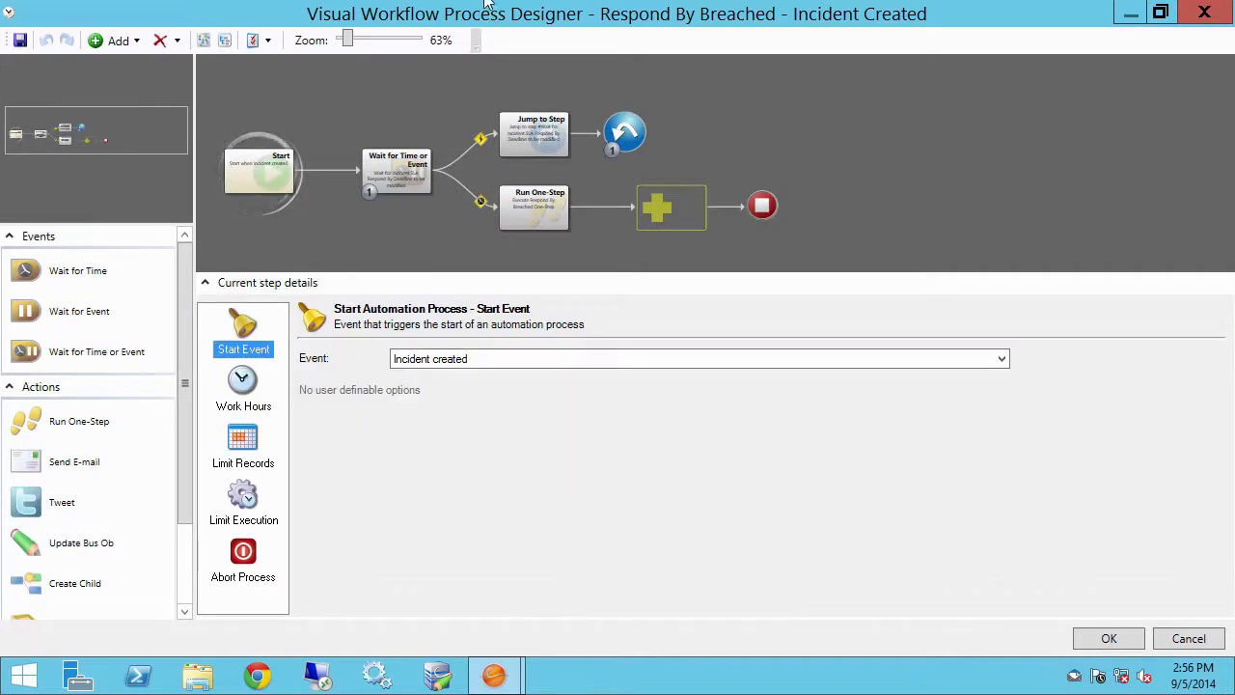
{"action": "left_click_drag", "start_coordinate": [349, 40], "coordinate": [373, 40]}
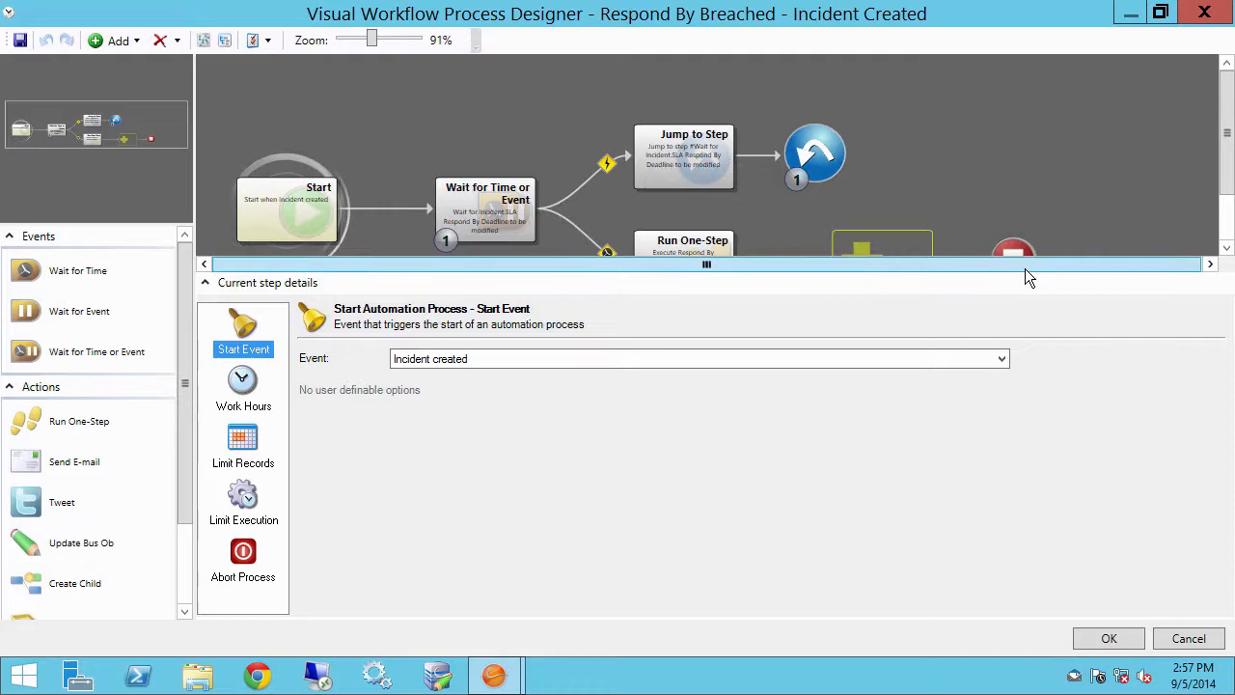
{"action": "left_click_drag", "start_coordinate": [1227, 127], "coordinate": [1229, 150]}
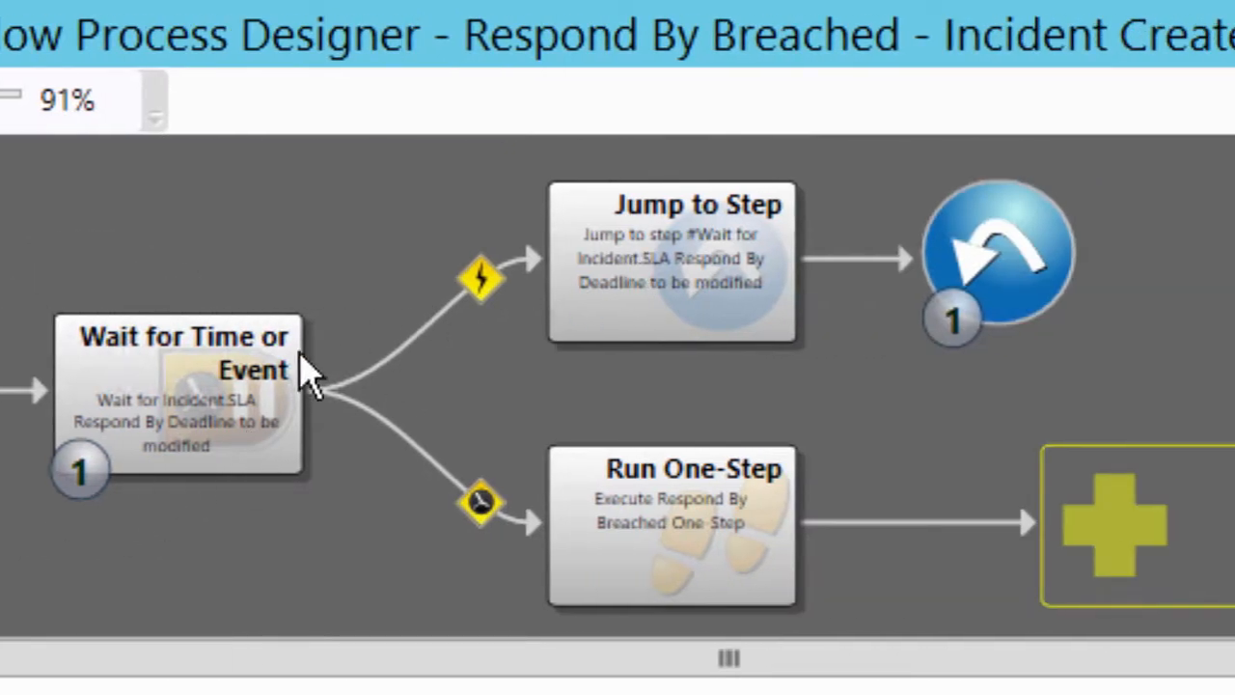
- Inspect the Wait, Jump to Step and Run One-Step stages, including the wait's time limit
{"action": "left_click", "coordinate": [267, 392]}
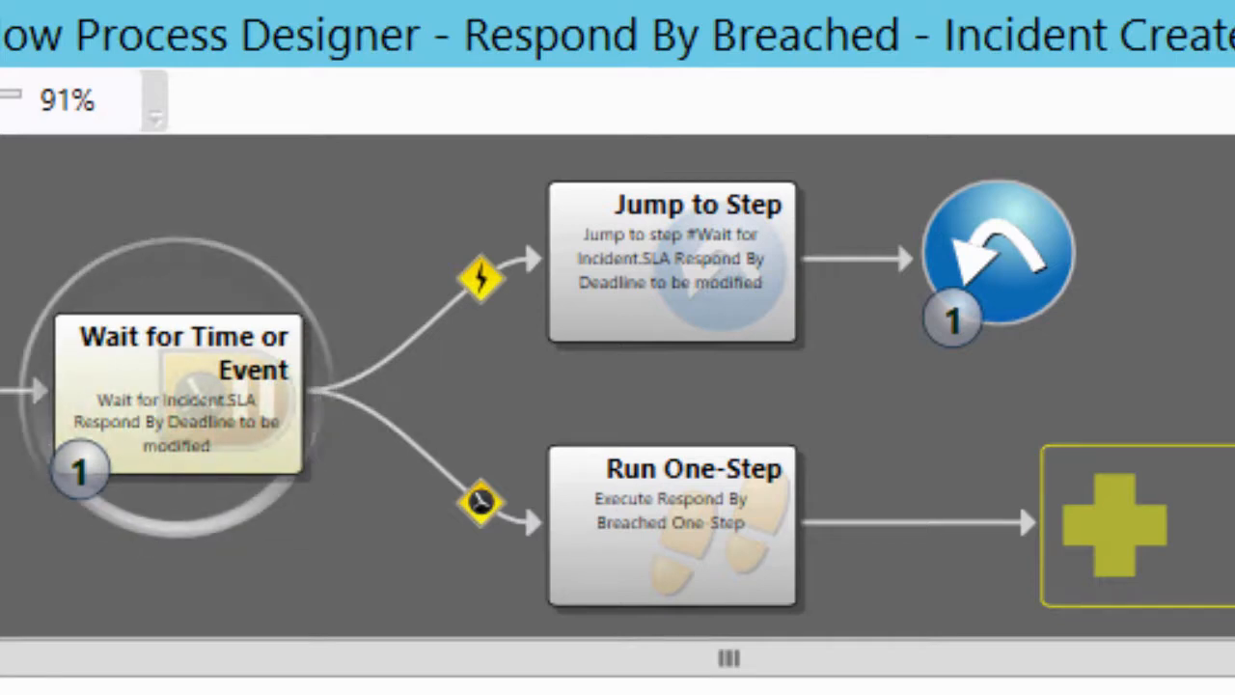
{"action": "left_click", "coordinate": [673, 258]}
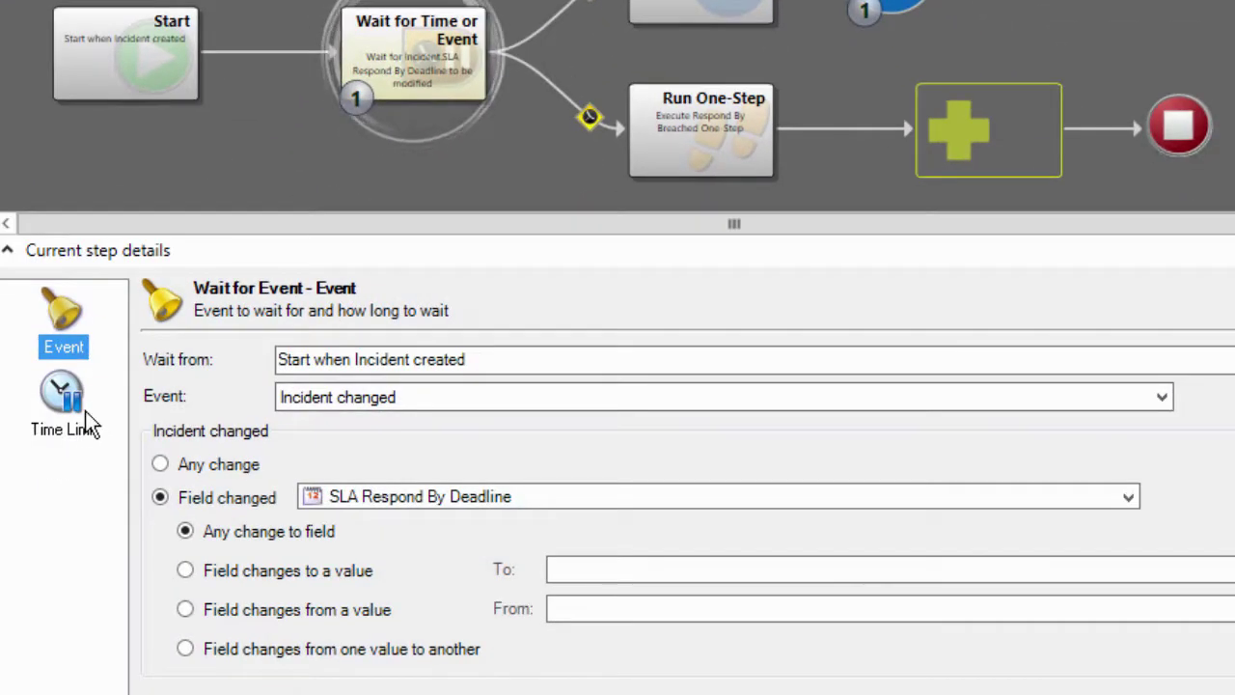
{"action": "left_click", "coordinate": [63, 415]}
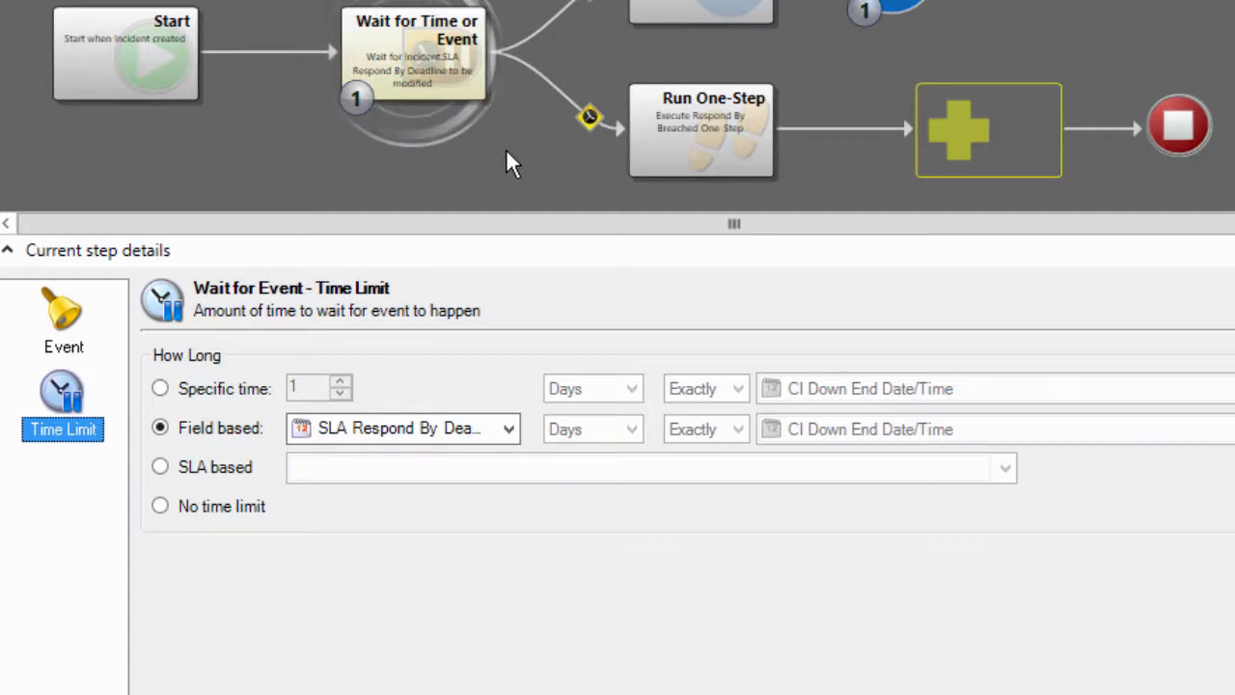
{"action": "left_click", "coordinate": [671, 148]}
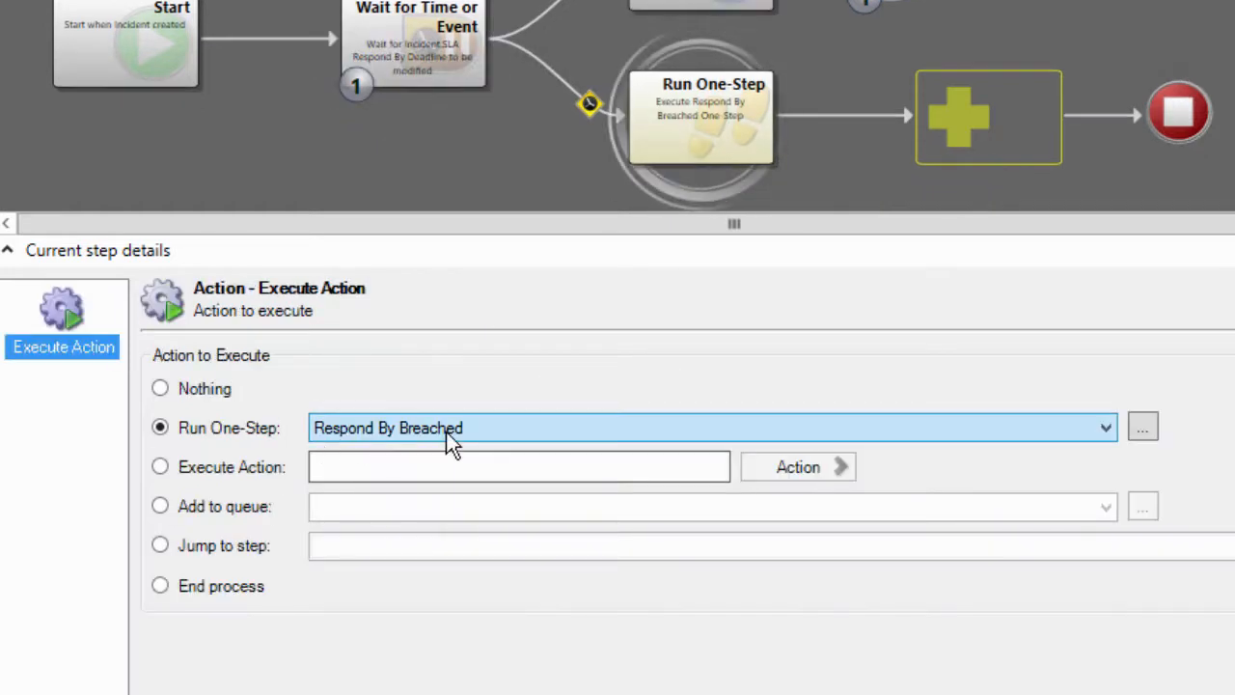
- Review the Respond By Breached one-step's three steps, then cancel without saving
{"action": "left_click", "coordinate": [1144, 435]}
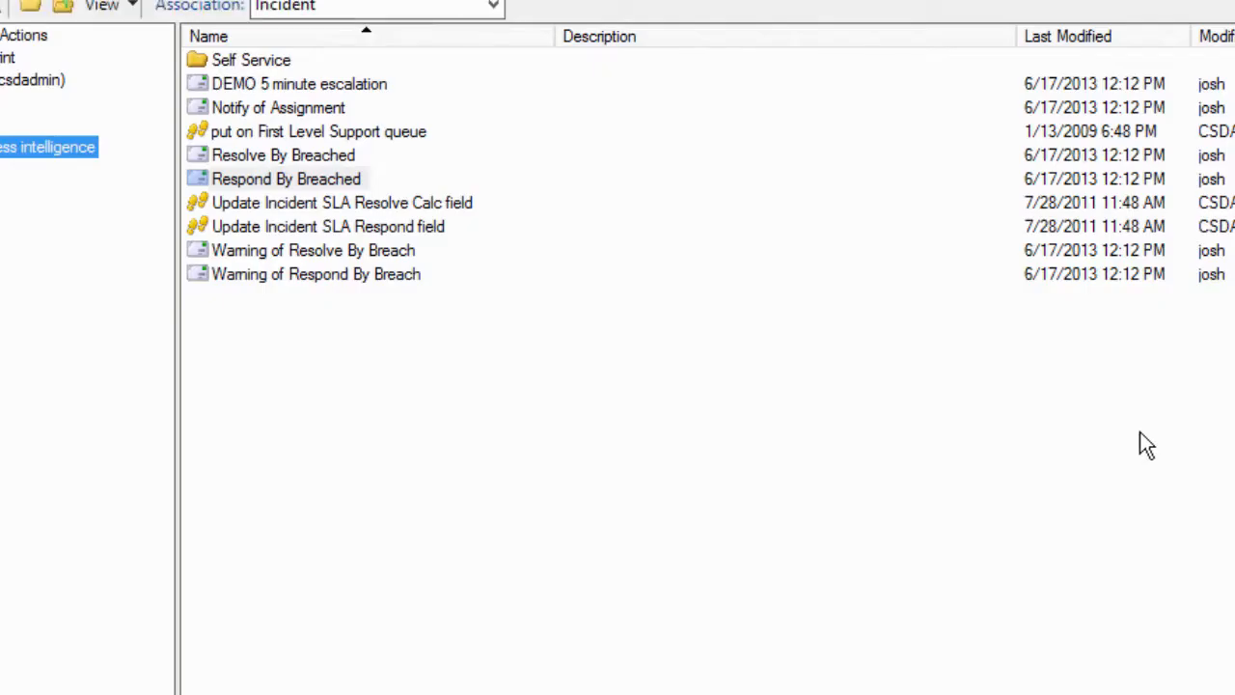
{"action": "right_click", "coordinate": [311, 185]}
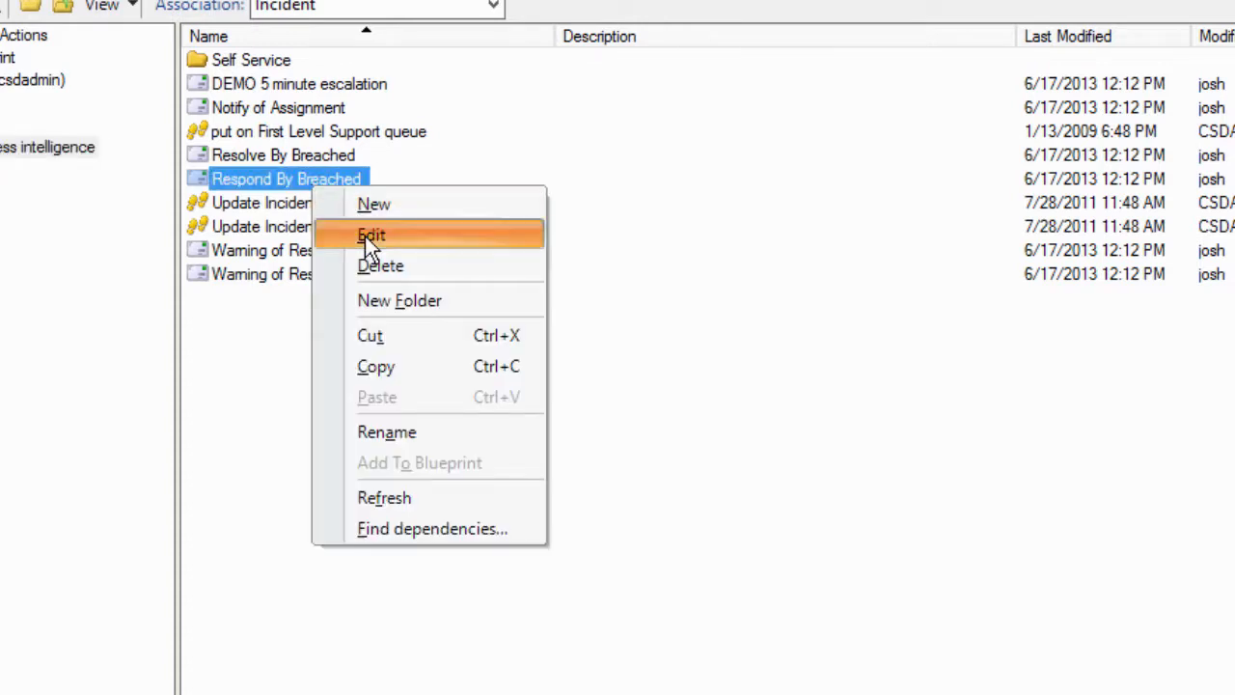
{"action": "left_click", "coordinate": [365, 235]}
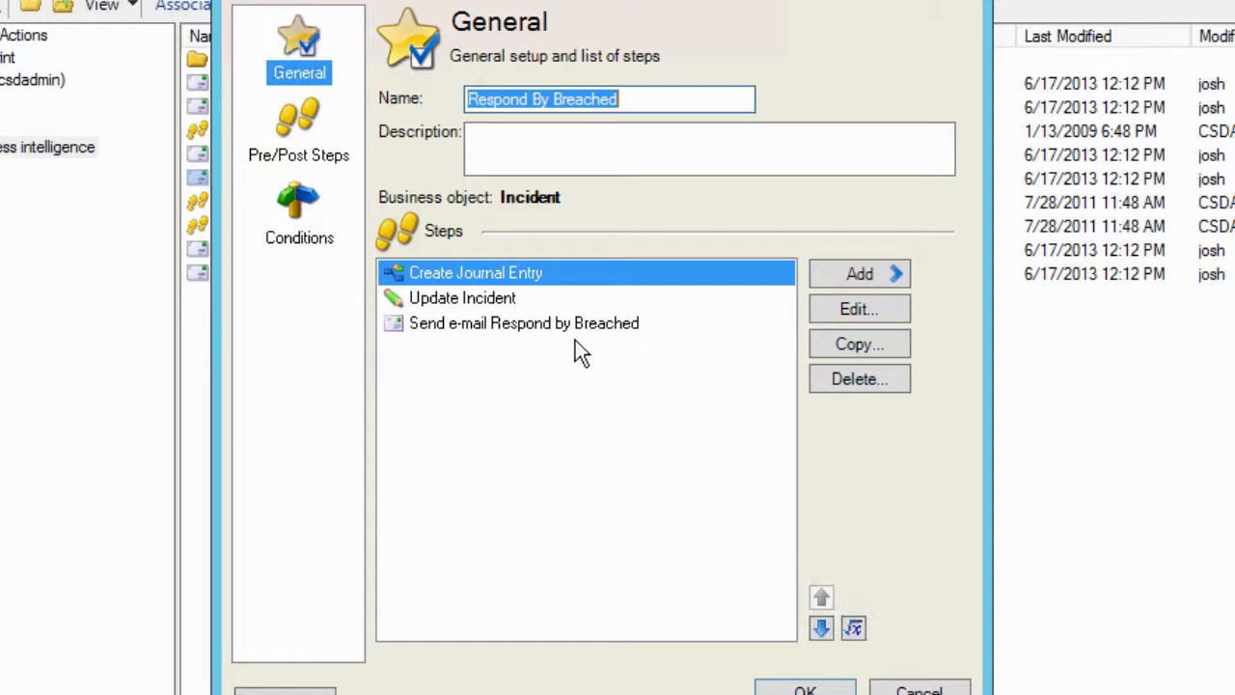
{"action": "left_click", "coordinate": [922, 687]}
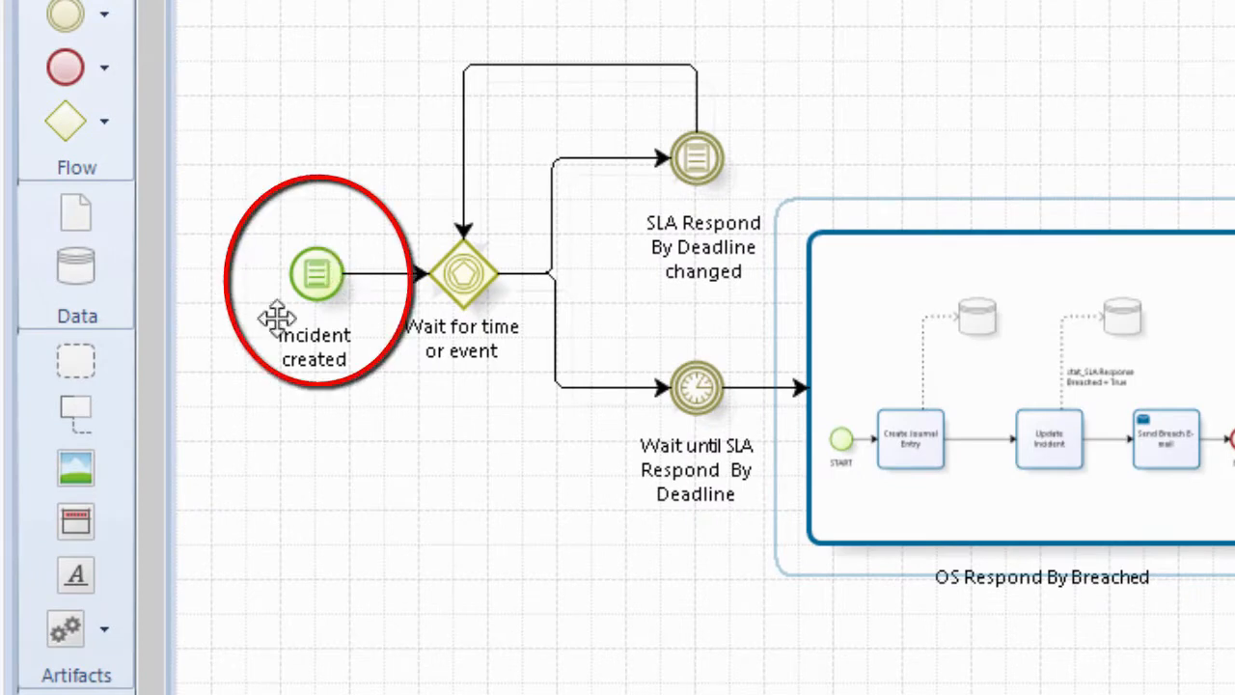
- Select the Incident created start event in the Respond By Breached BPMN map
{"action": "left_click", "coordinate": [276, 317]}
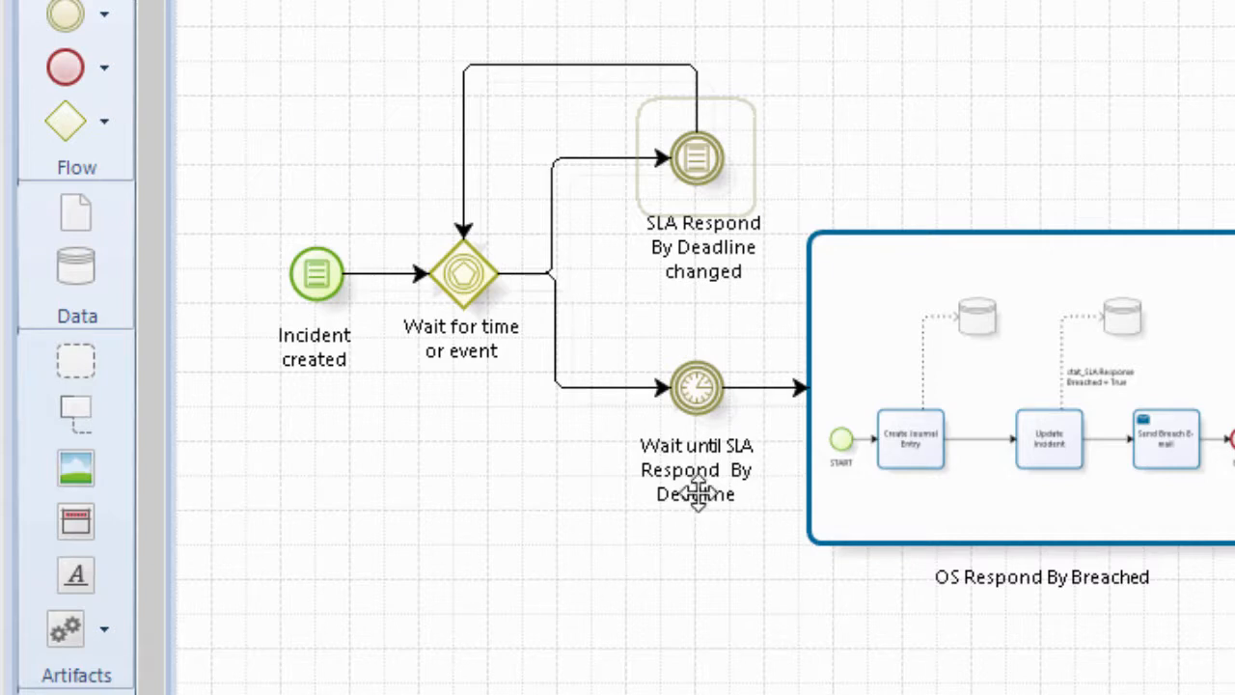
- Select the deadline timer event, the Wait gateway and the SLA Respond By Deadline changed event
{"action": "left_click", "coordinate": [696, 386]}
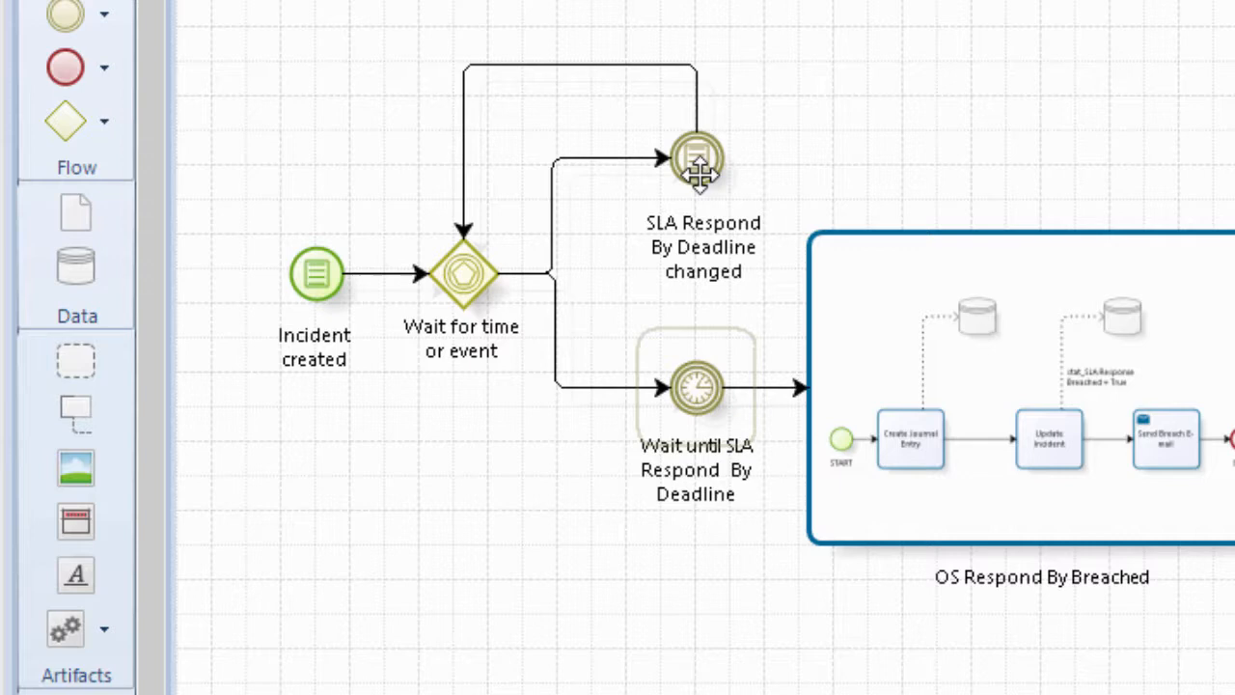
{"action": "left_click", "coordinate": [463, 274]}
{"action": "left_click", "coordinate": [697, 157]}
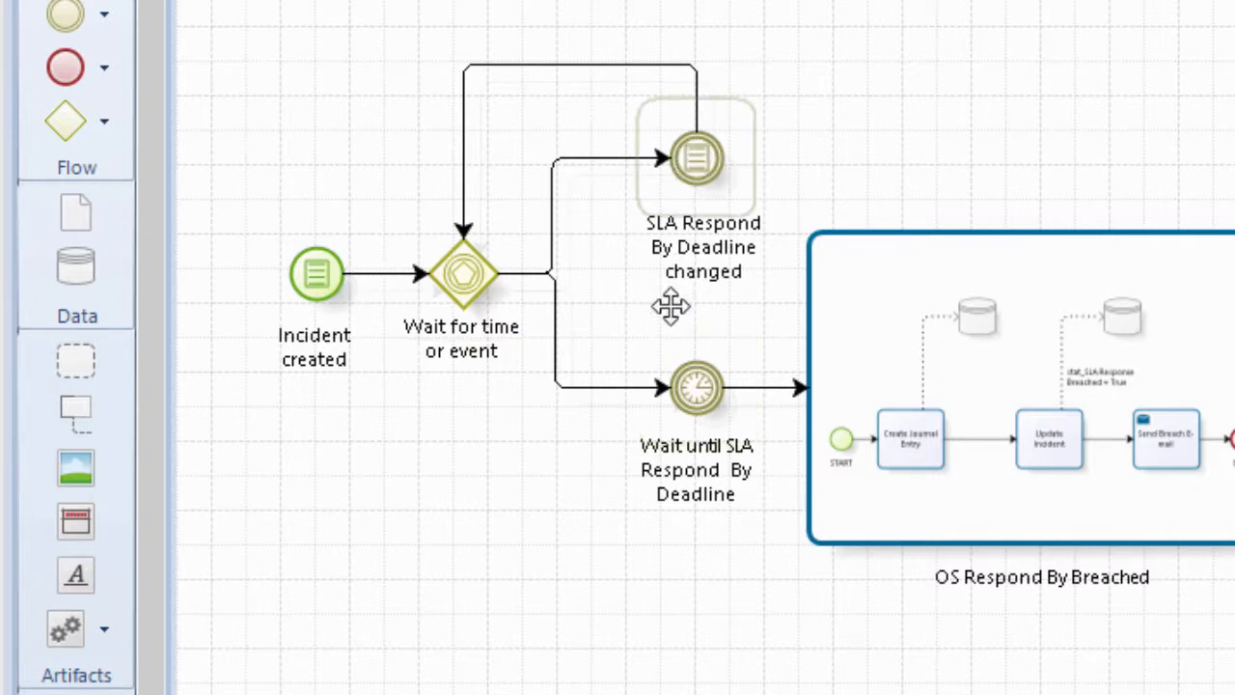